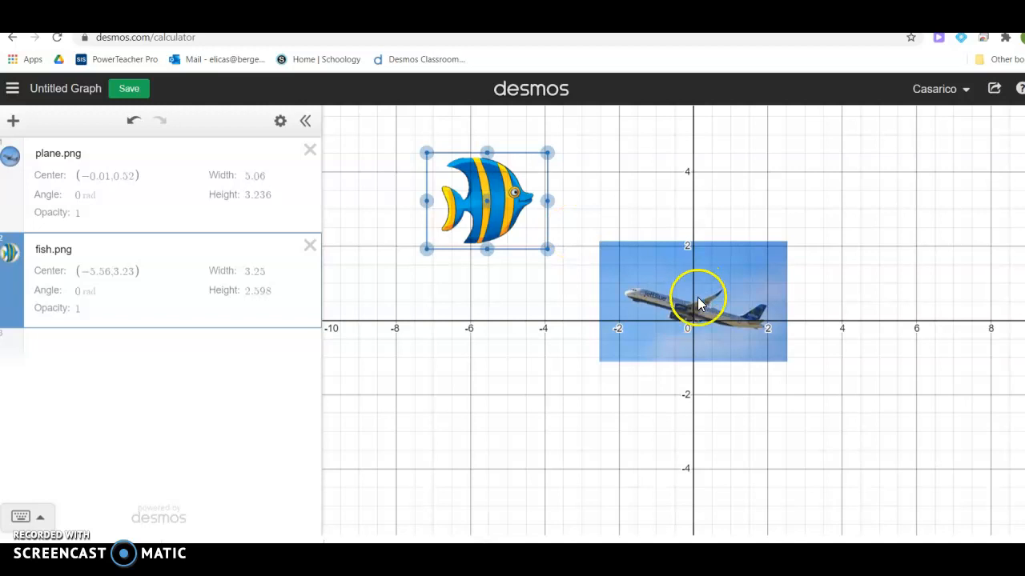
Drag plane.png so its centre reads (1.71, 2.28), to the right of fish.png.
{"action": "left_click_drag", "start_coordinate": [695, 300], "coordinate": [757, 236]}
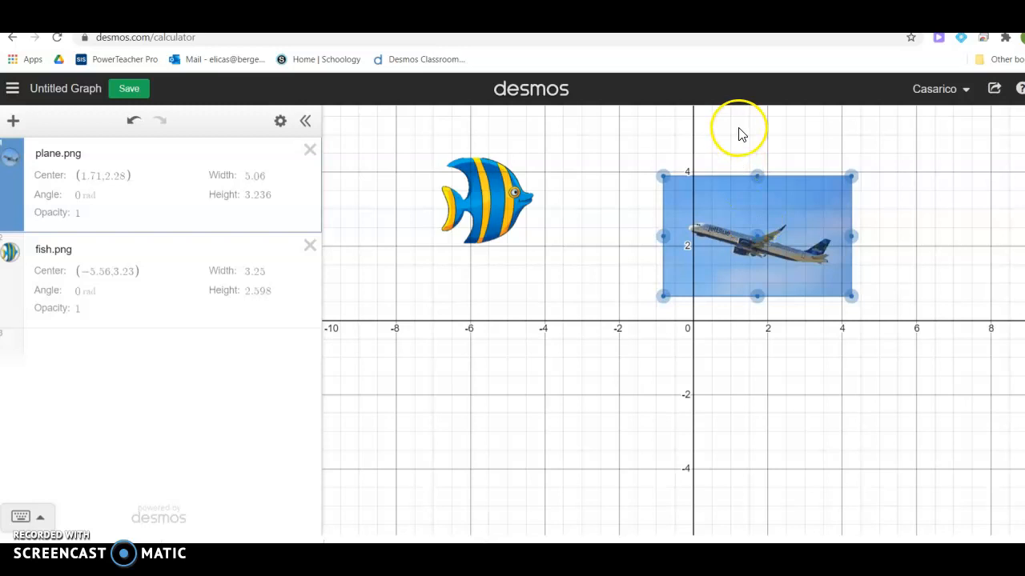
Run the Yahoo search for 'plane transparent background' and show only image results.
{"action": "left_click", "coordinate": [693, 22]}
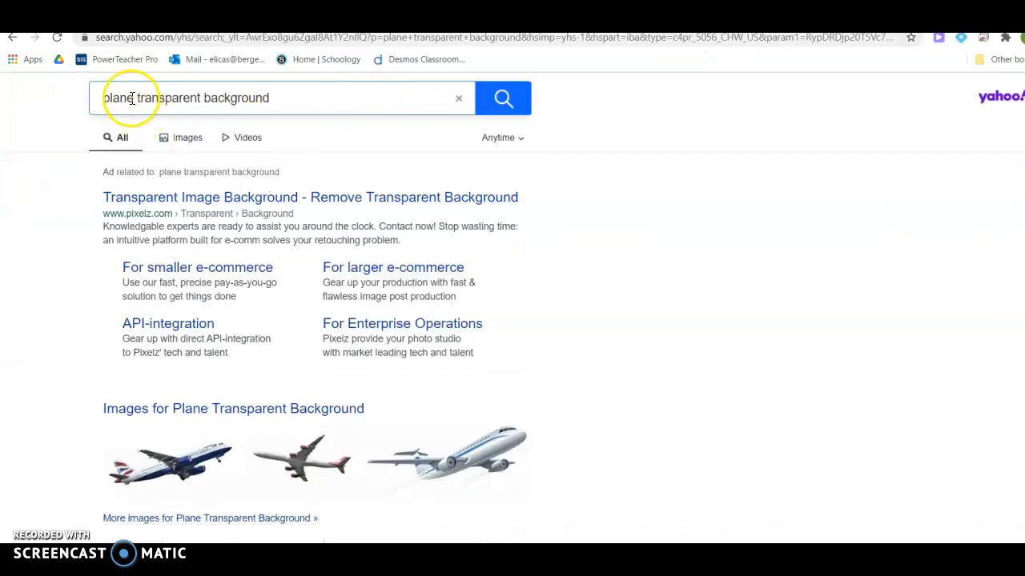
{"action": "left_click", "coordinate": [283, 99]}
{"action": "left_click", "coordinate": [503, 102]}
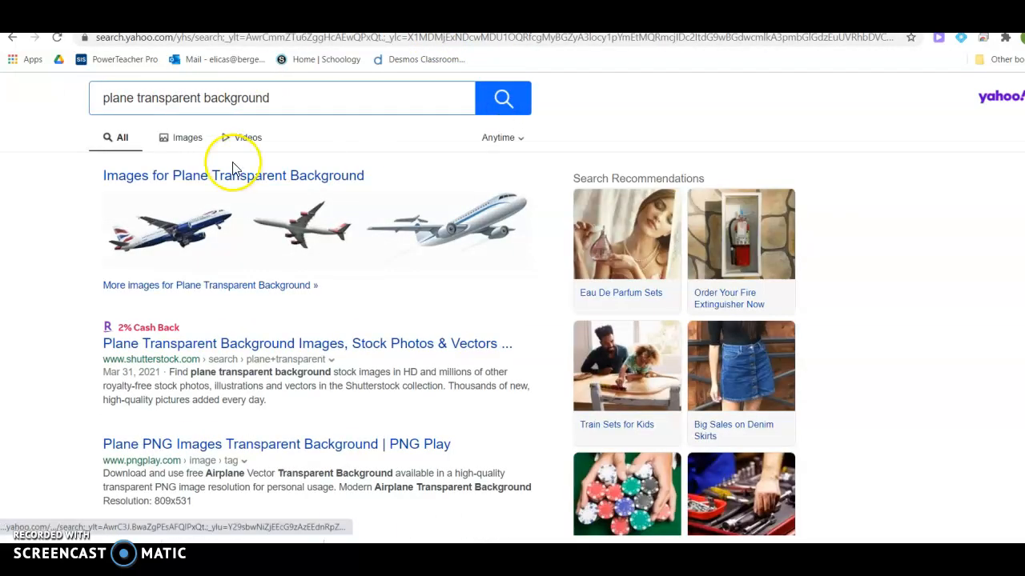
{"action": "left_click", "coordinate": [189, 140]}
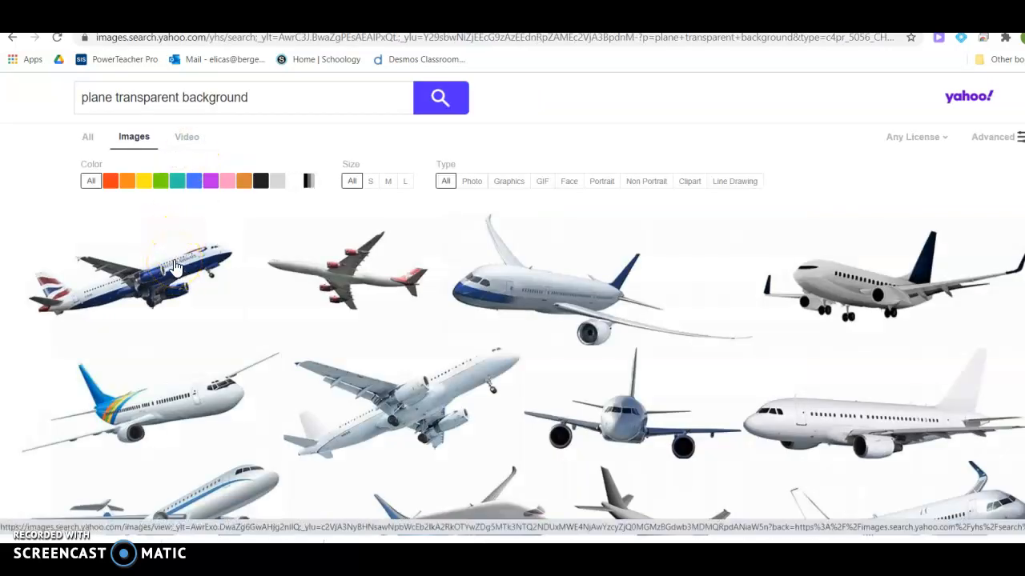
Open the British Airways plane result and copy its image.
{"action": "left_click", "coordinate": [174, 267]}
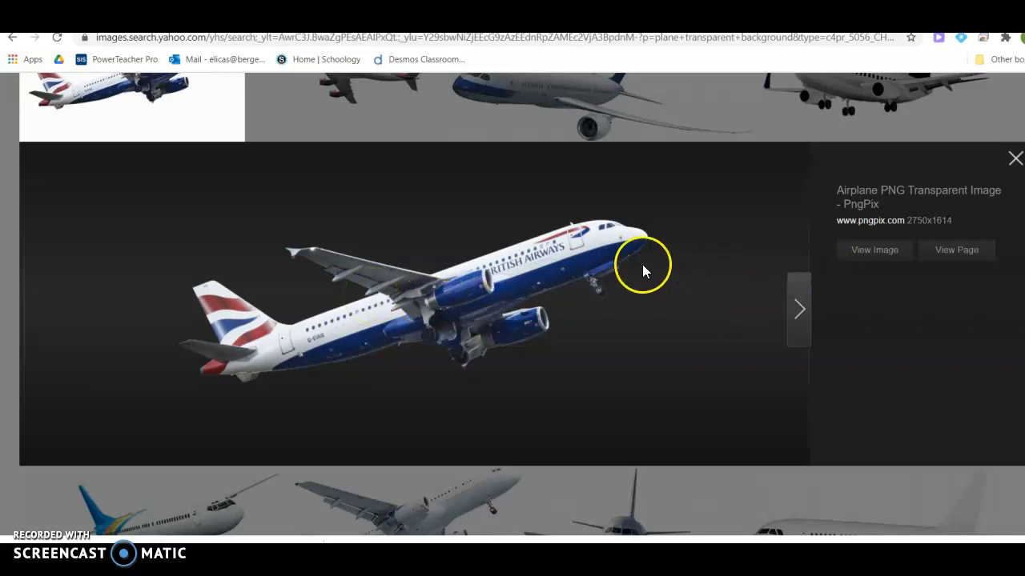
{"action": "right_click", "coordinate": [551, 267]}
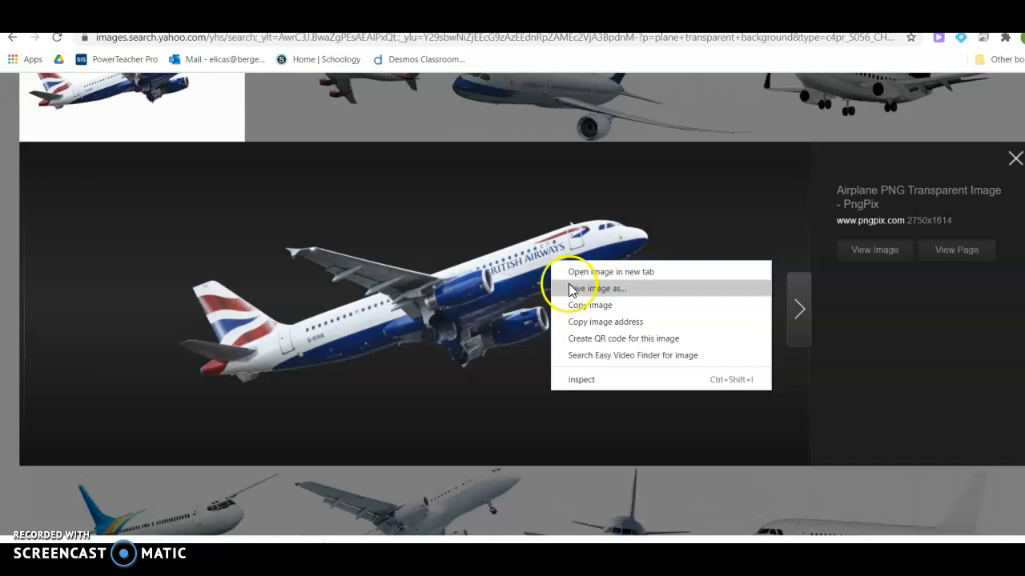
{"action": "left_click", "coordinate": [592, 309]}
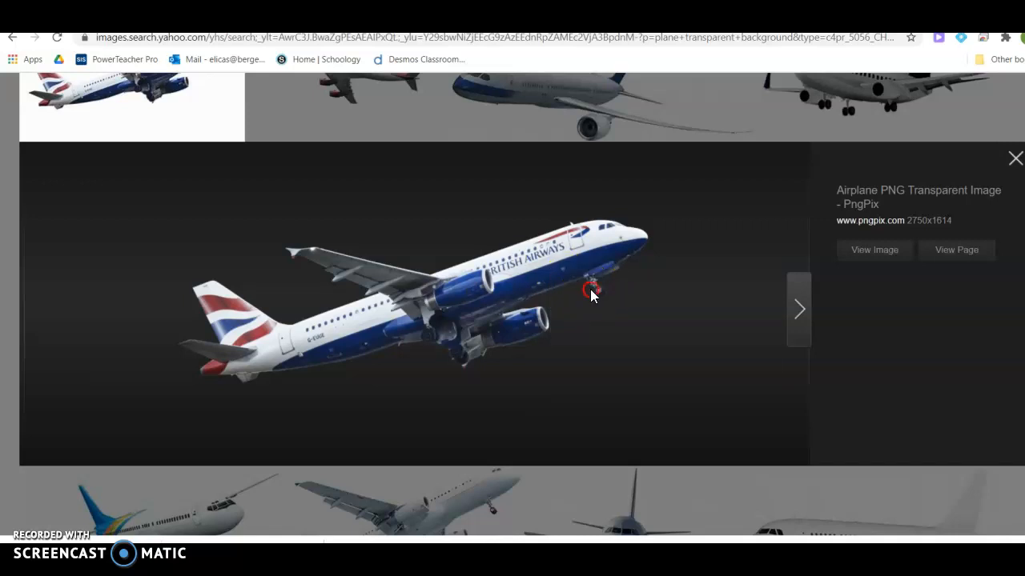
Save the plane image to Downloads as the PNG file plane7.
{"action": "right_click", "coordinate": [591, 293]}
{"action": "left_click", "coordinate": [620, 320]}
{"action": "type", "text": "pl"}
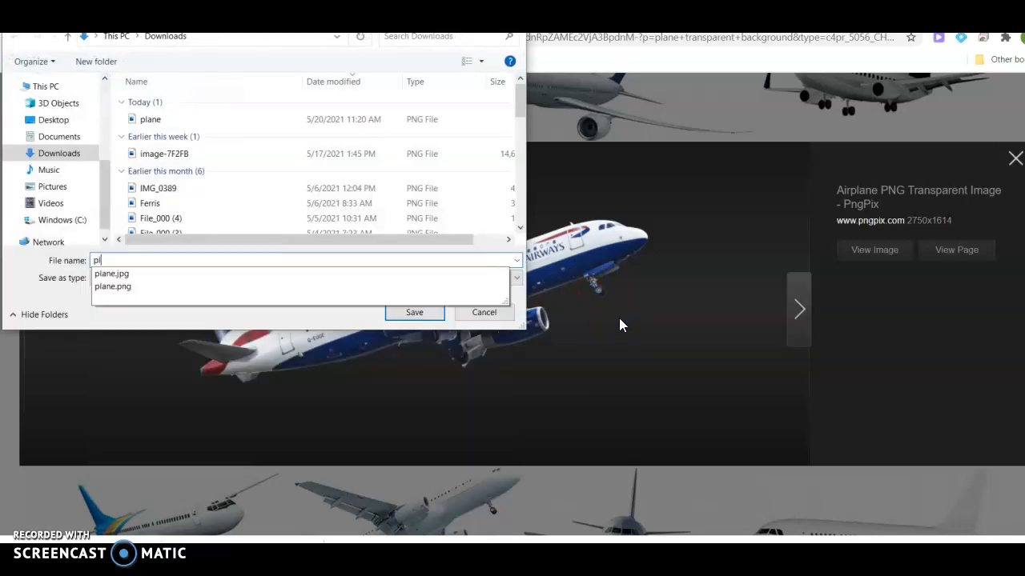
{"action": "type", "text": "ane7"}
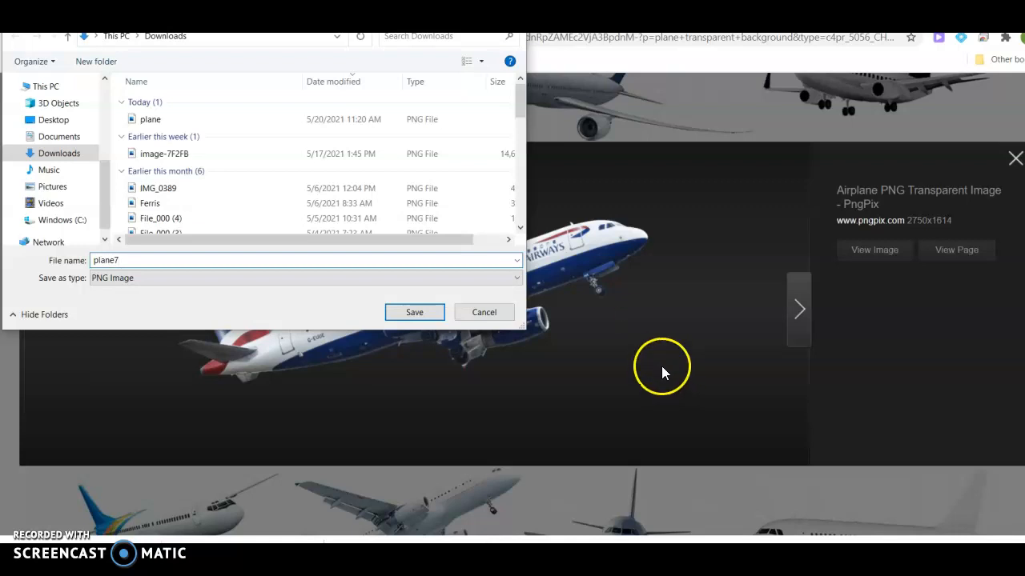
{"action": "left_click", "coordinate": [429, 314]}
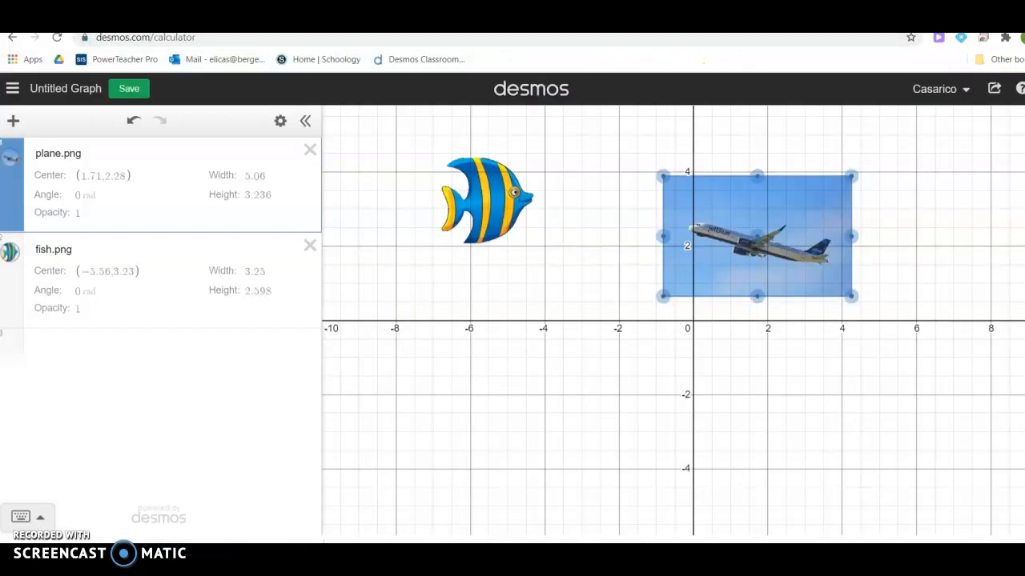
{"action": "left_click", "coordinate": [13, 120]}
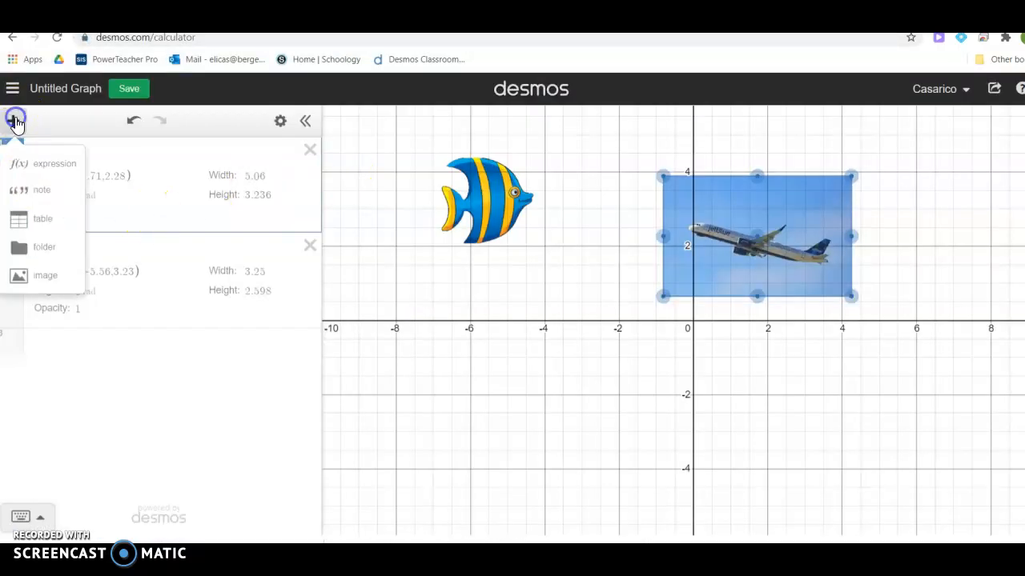
{"action": "left_click", "coordinate": [40, 279]}
{"action": "left_click", "coordinate": [152, 120]}
{"action": "left_click", "coordinate": [407, 312]}
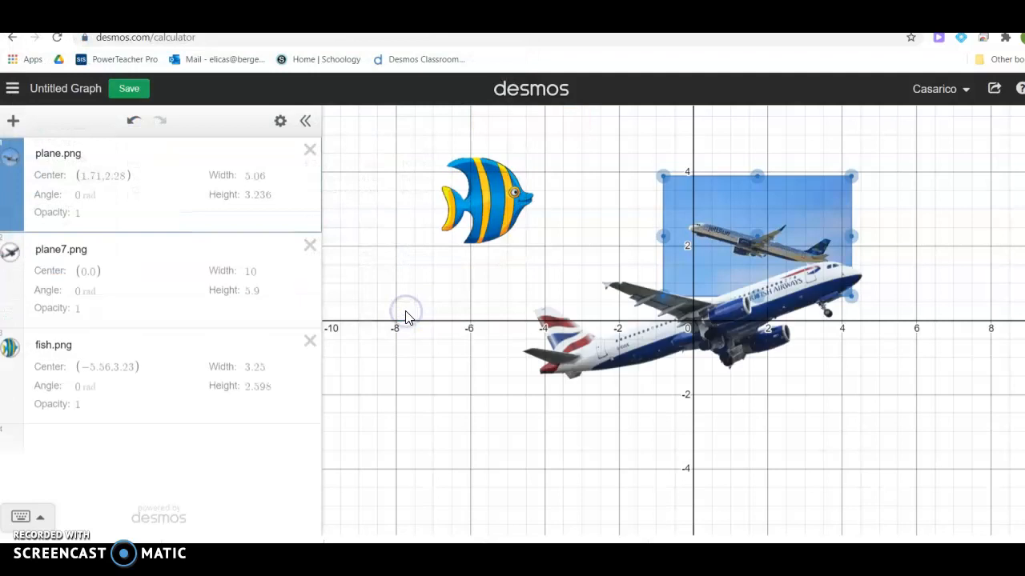
{"action": "left_click", "coordinate": [710, 327]}
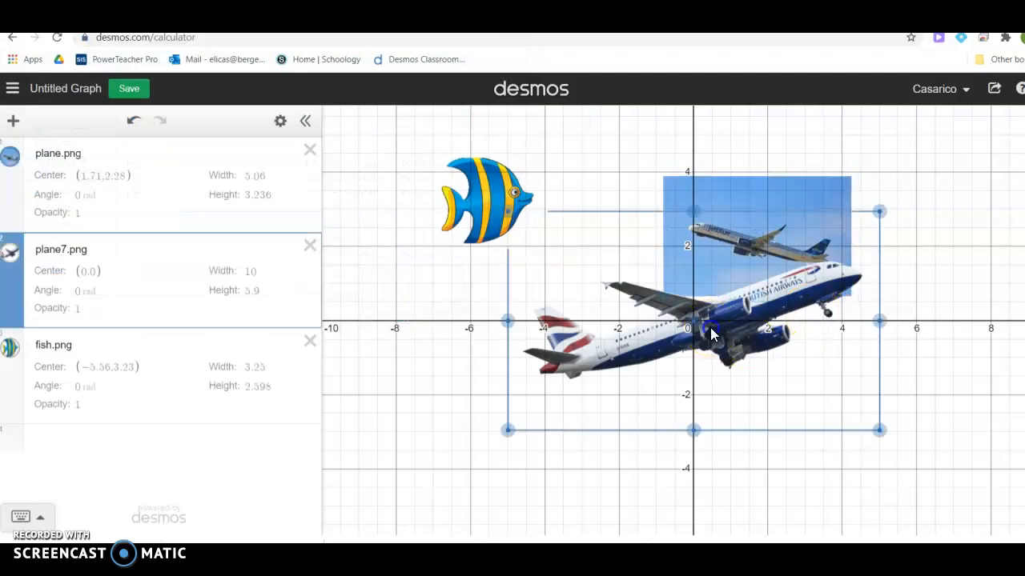
{"action": "left_click_drag", "start_coordinate": [693, 322], "coordinate": [537, 396]}
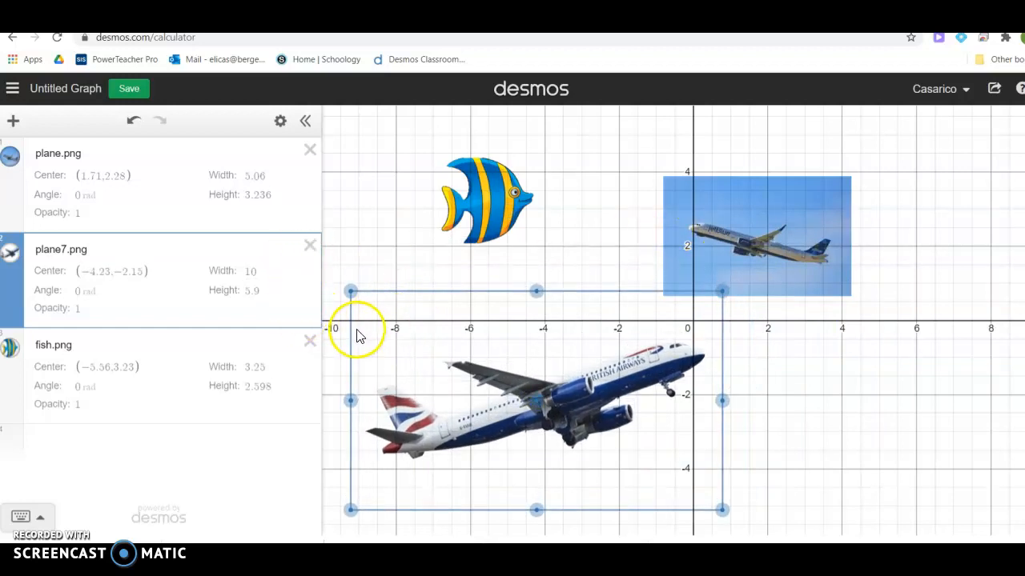
{"action": "left_click", "coordinate": [310, 245]}
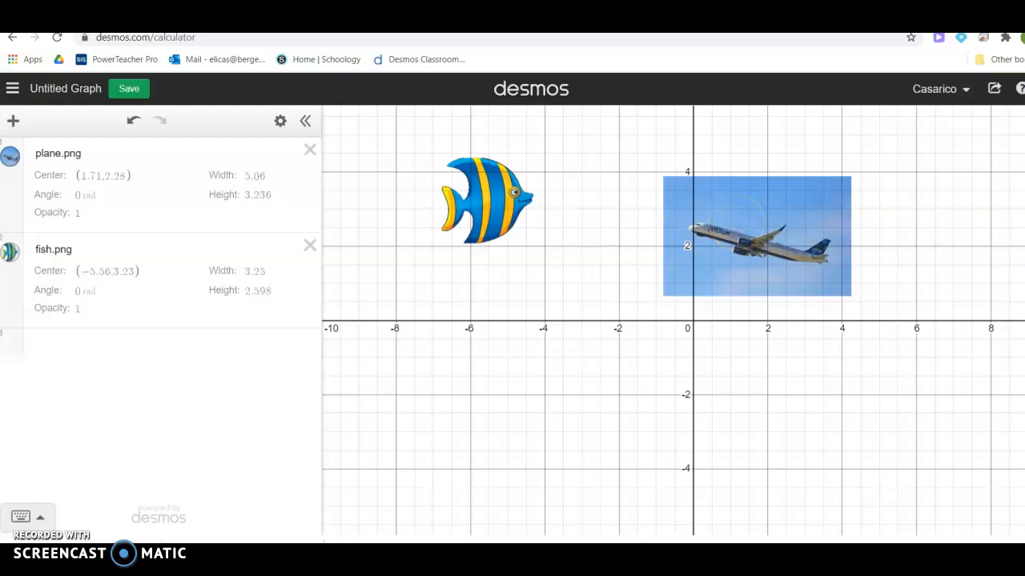
Launch Paint 3D from the Start menu app list, scrolling down to P.
{"action": "key", "text": "super"}
{"action": "scroll", "coordinate": [126, 494], "scroll_direction": "down", "scroll_amount": 10}
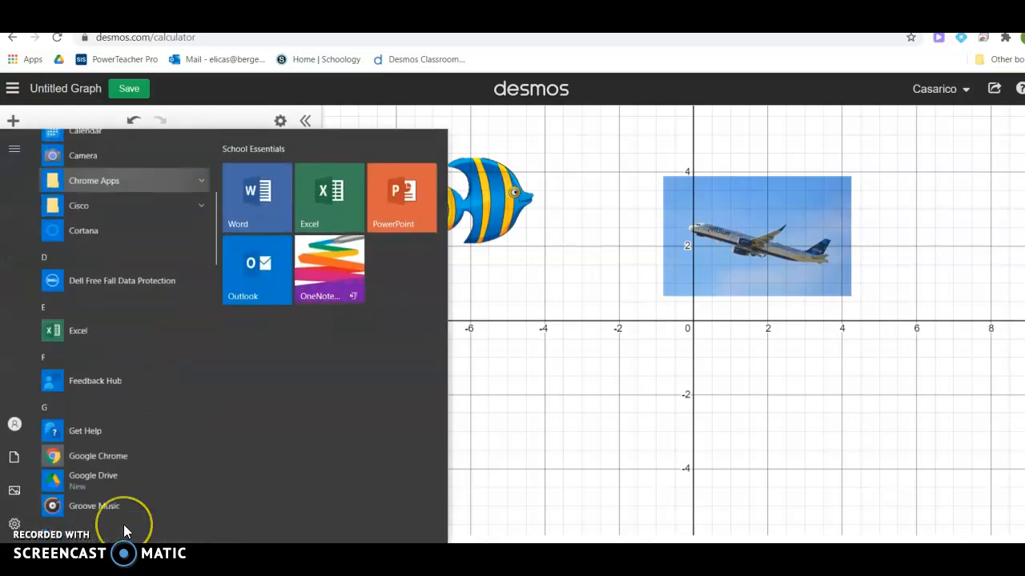
{"action": "scroll", "coordinate": [124, 531], "scroll_direction": "down", "scroll_amount": 8}
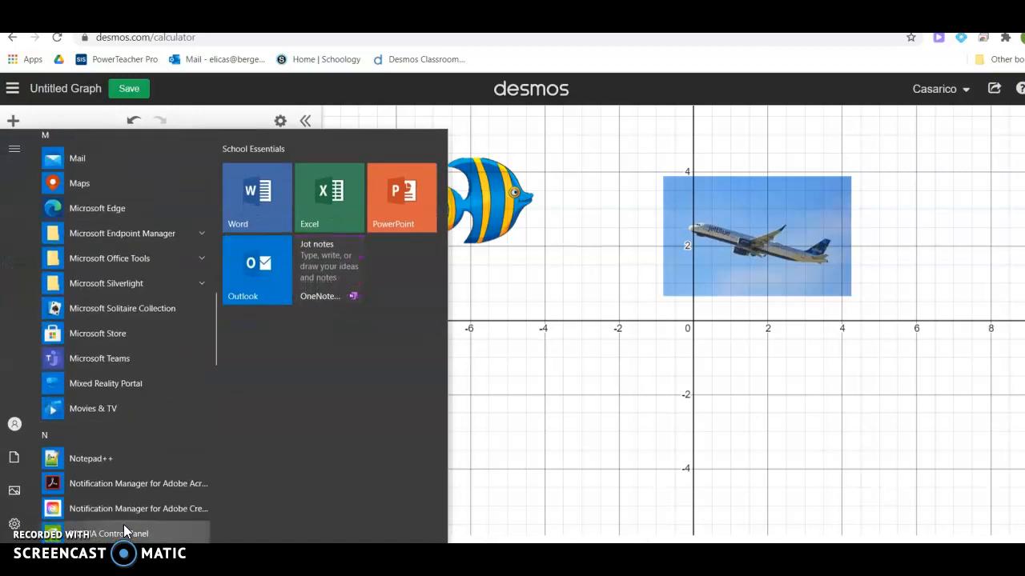
{"action": "scroll", "coordinate": [124, 529], "scroll_direction": "down", "scroll_amount": 7}
{"action": "left_click", "coordinate": [88, 434]}
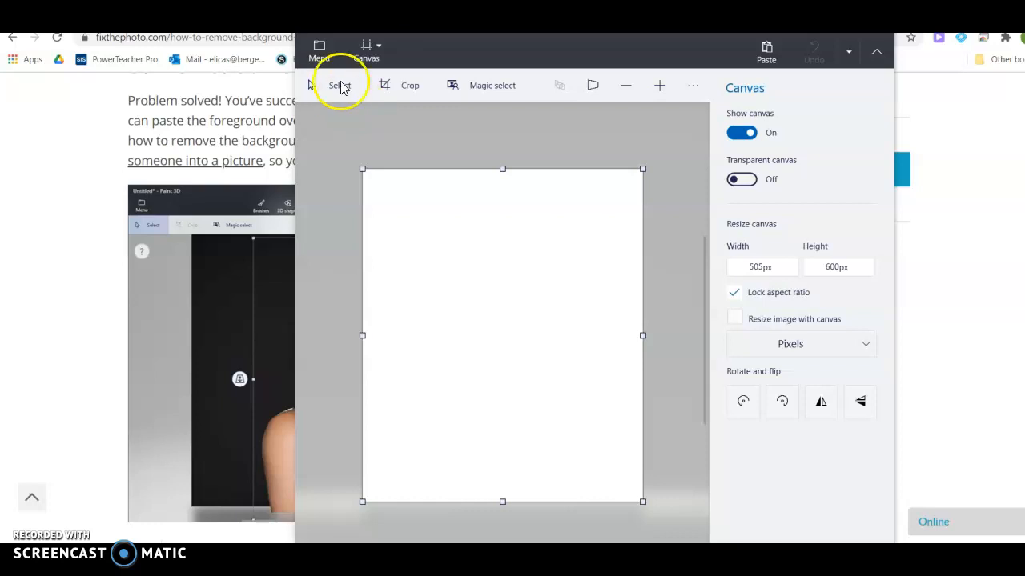
Insert the plane PNG from Downloads onto the Paint 3D canvas.
{"action": "left_click", "coordinate": [320, 50]}
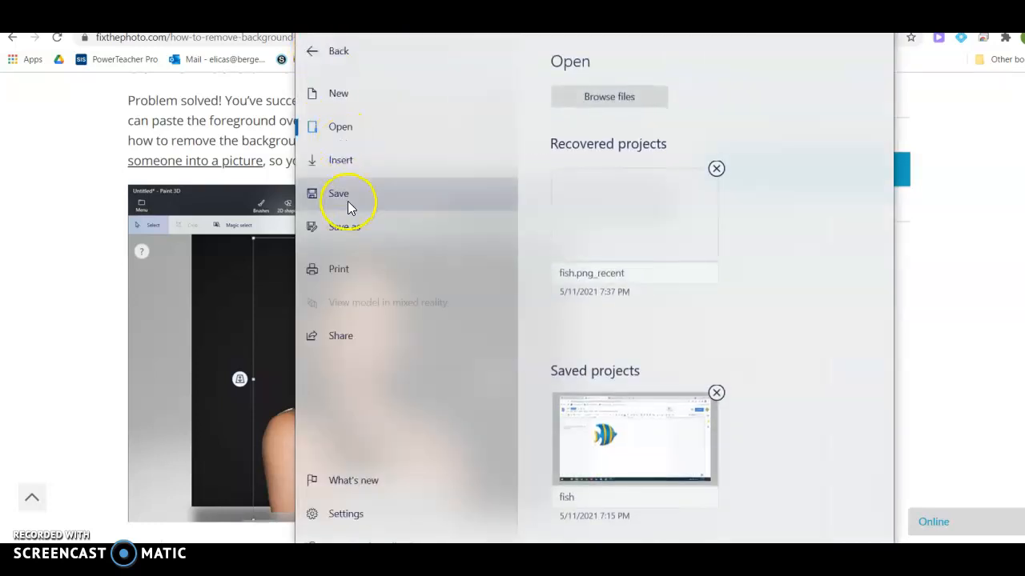
{"action": "left_click", "coordinate": [344, 160]}
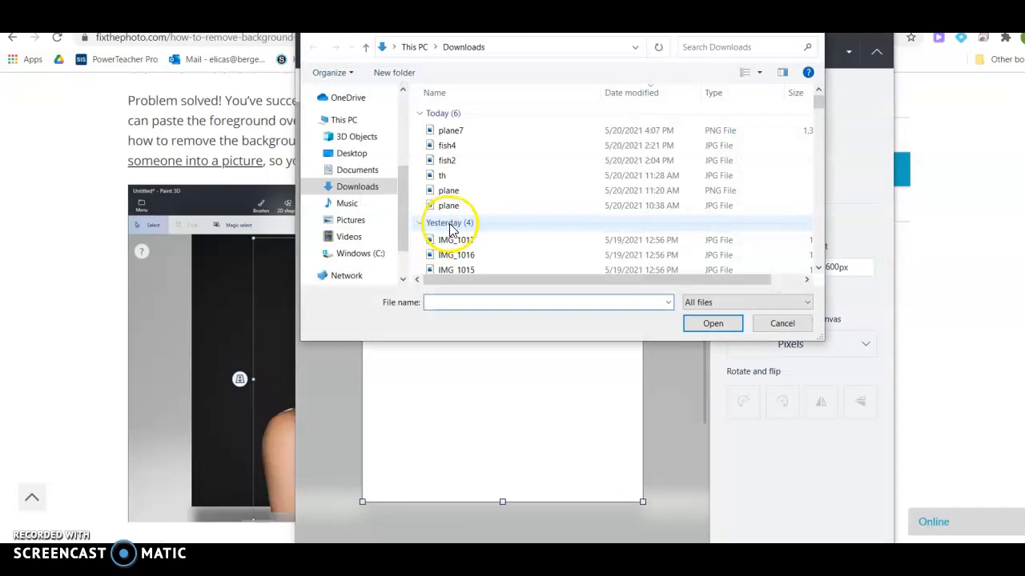
{"action": "left_click", "coordinate": [448, 190]}
{"action": "left_click", "coordinate": [718, 326]}
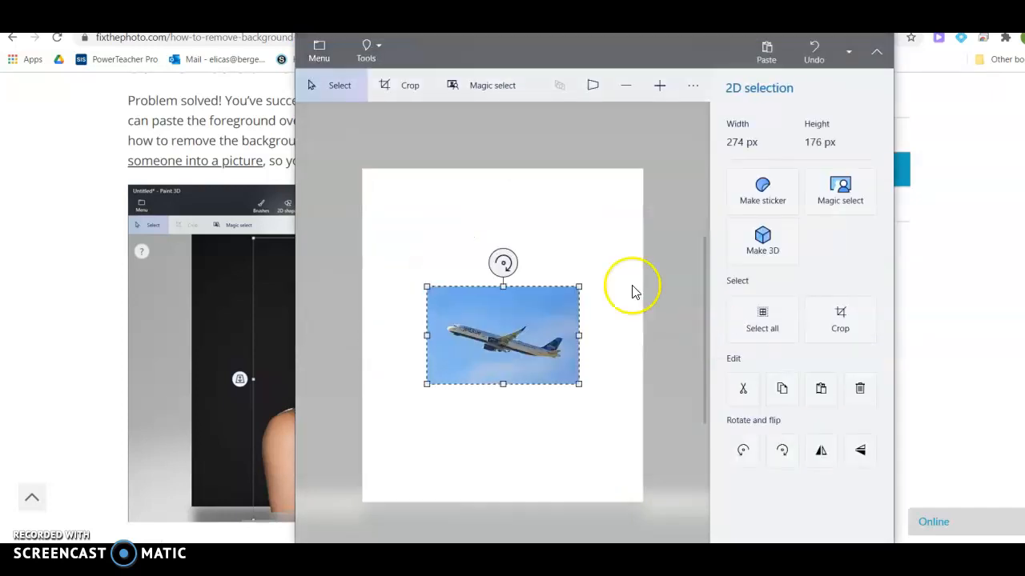
Start Magic select and trim the selection box to fit the plane photo.
{"action": "left_click", "coordinate": [366, 50]}
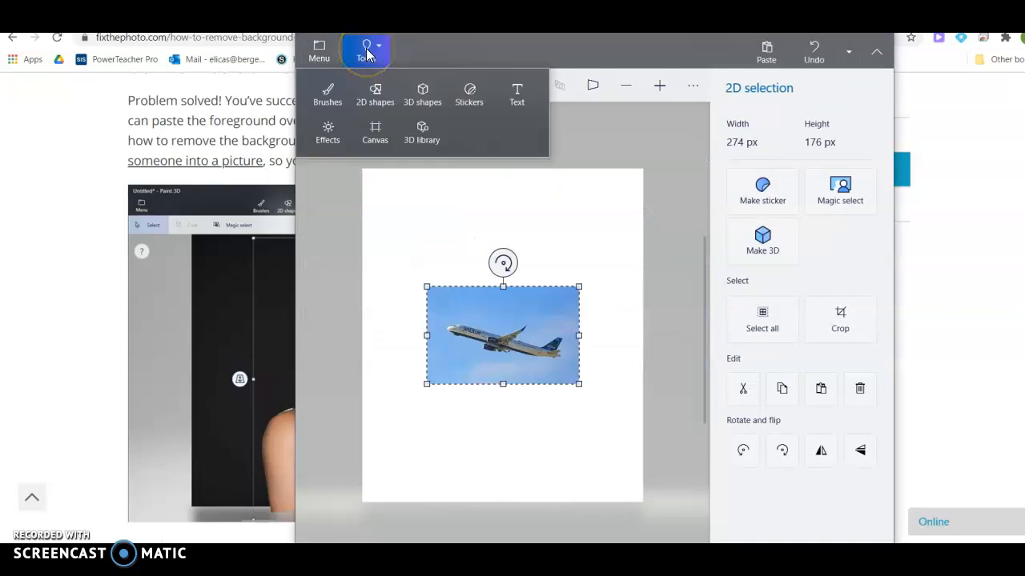
{"action": "left_click", "coordinate": [380, 96]}
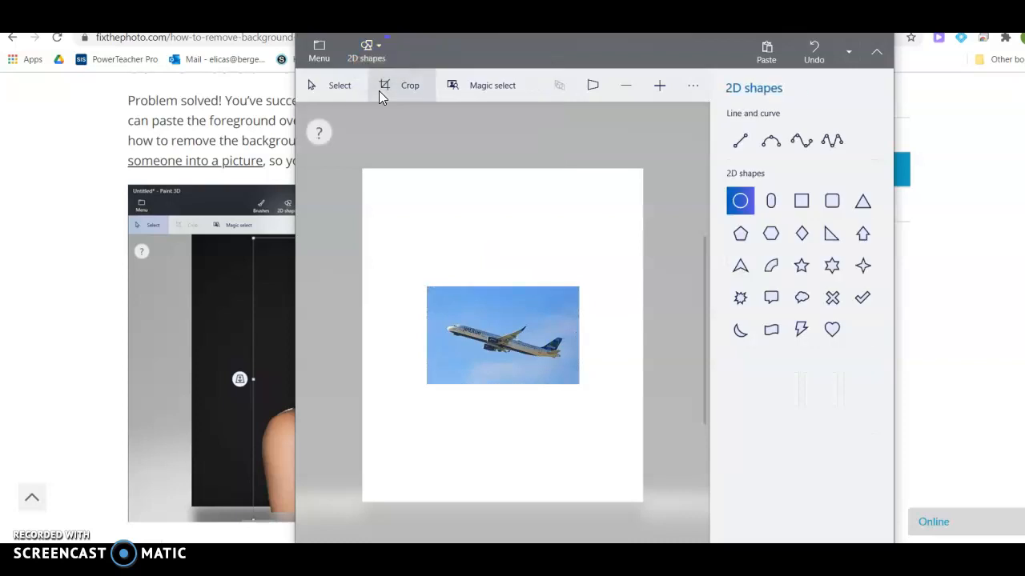
{"action": "left_click", "coordinate": [491, 85]}
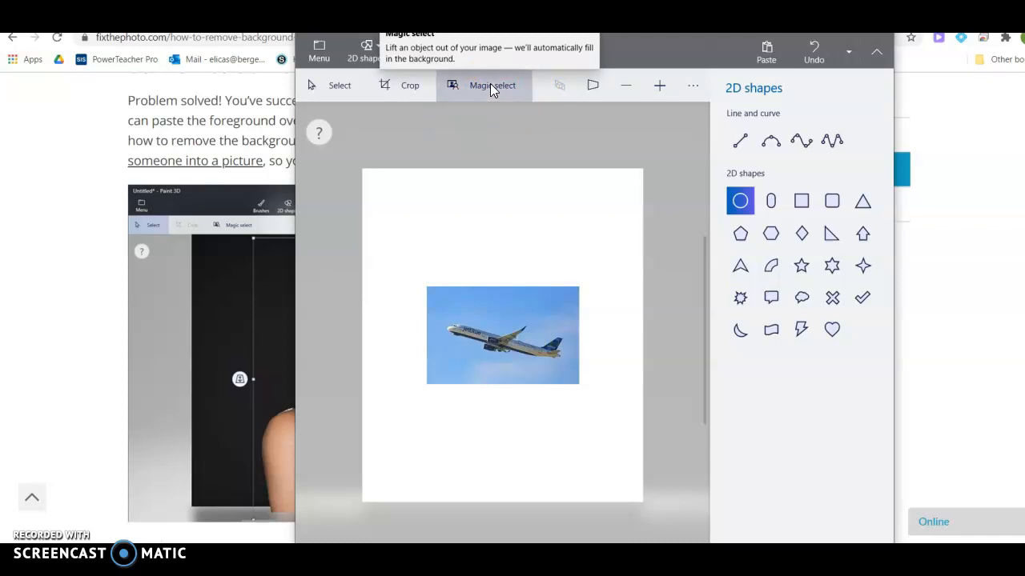
{"action": "left_click_drag", "start_coordinate": [505, 169], "coordinate": [534, 312]}
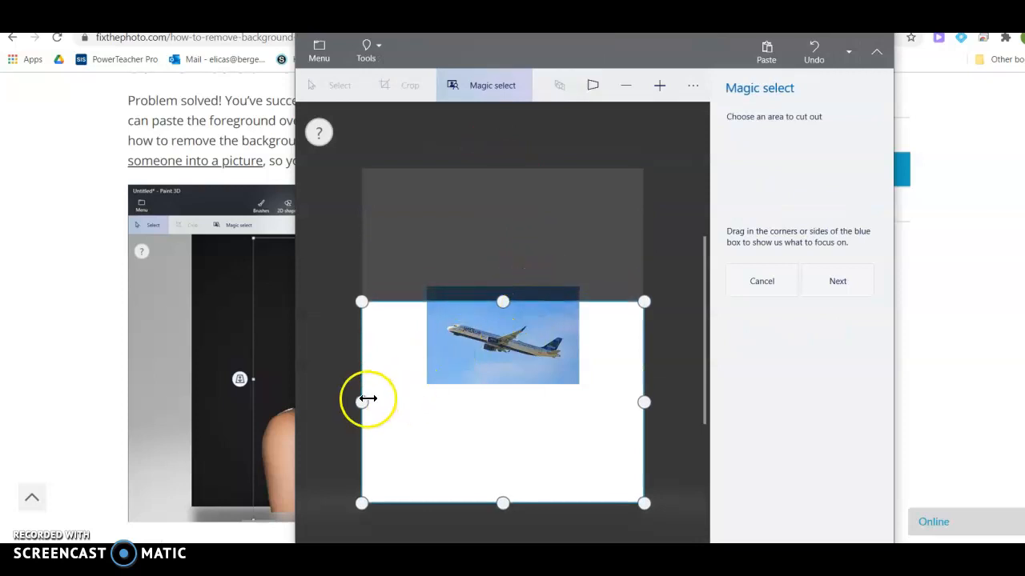
{"action": "left_click_drag", "start_coordinate": [366, 401], "coordinate": [443, 398]}
{"action": "left_click_drag", "start_coordinate": [542, 501], "coordinate": [515, 371]}
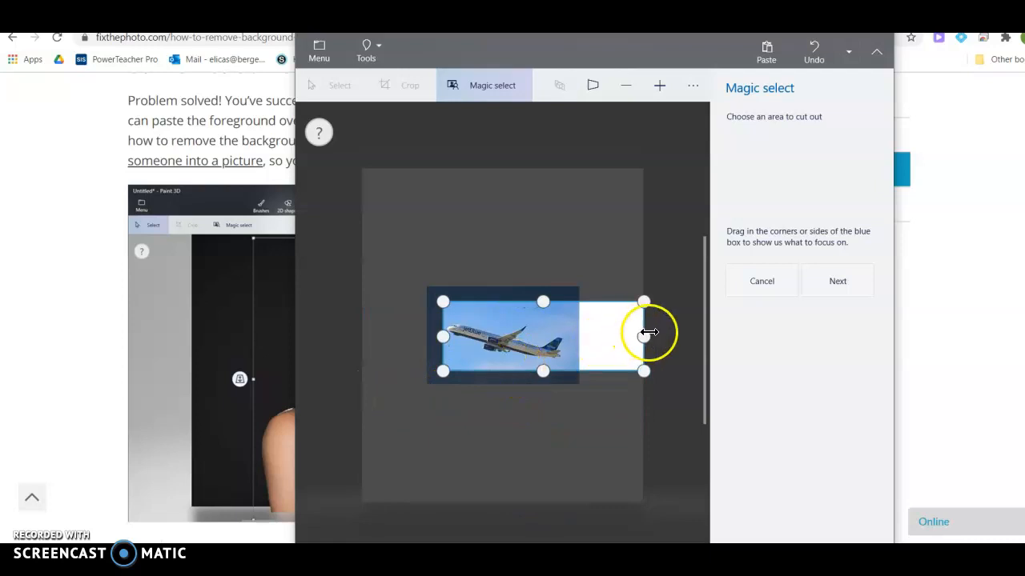
{"action": "left_click_drag", "start_coordinate": [644, 337], "coordinate": [569, 349]}
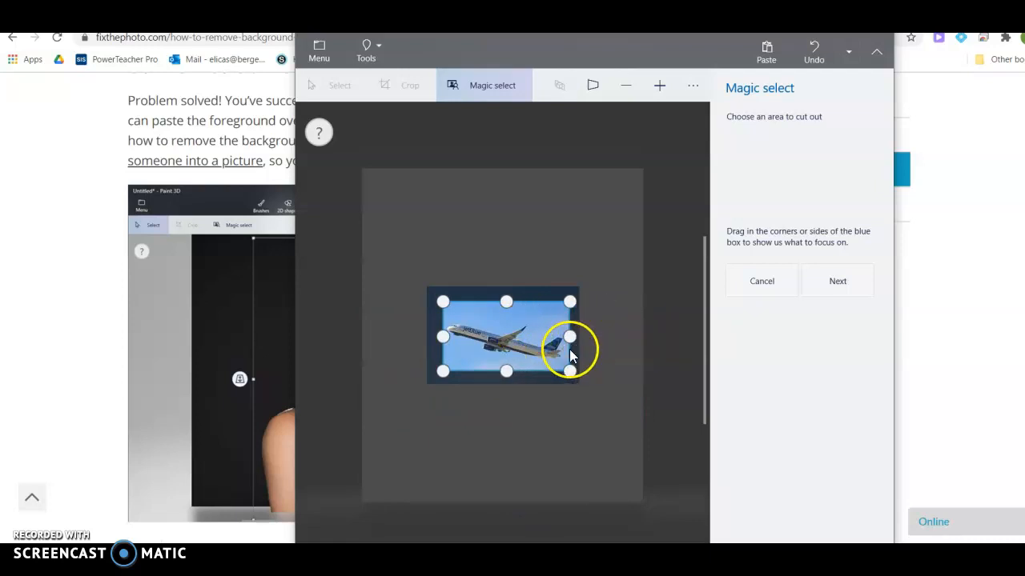
Refine the cutout with Remove, uncheck Autofill background, and finish it.
{"action": "left_click", "coordinate": [838, 282]}
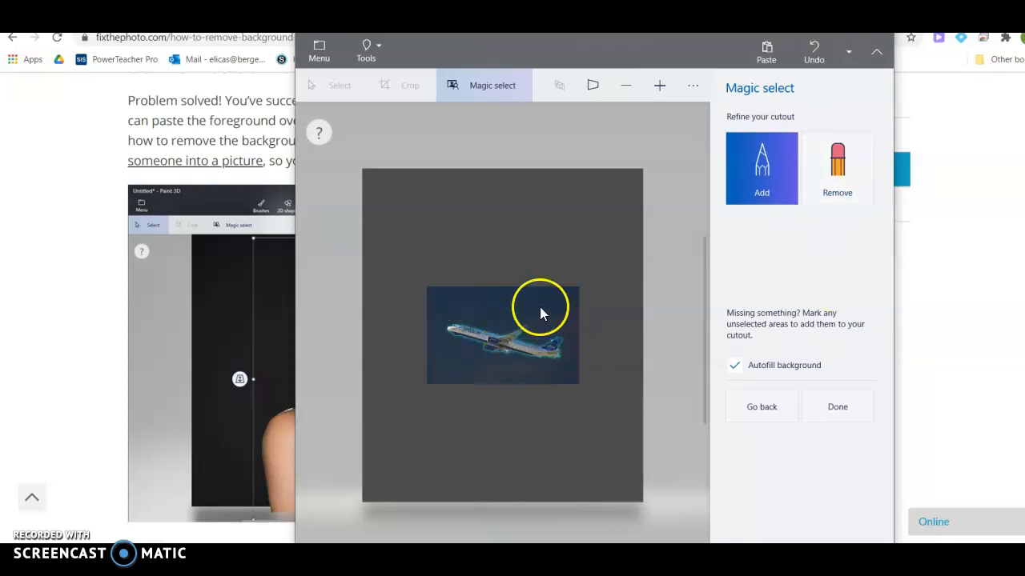
{"action": "left_click", "coordinate": [837, 170]}
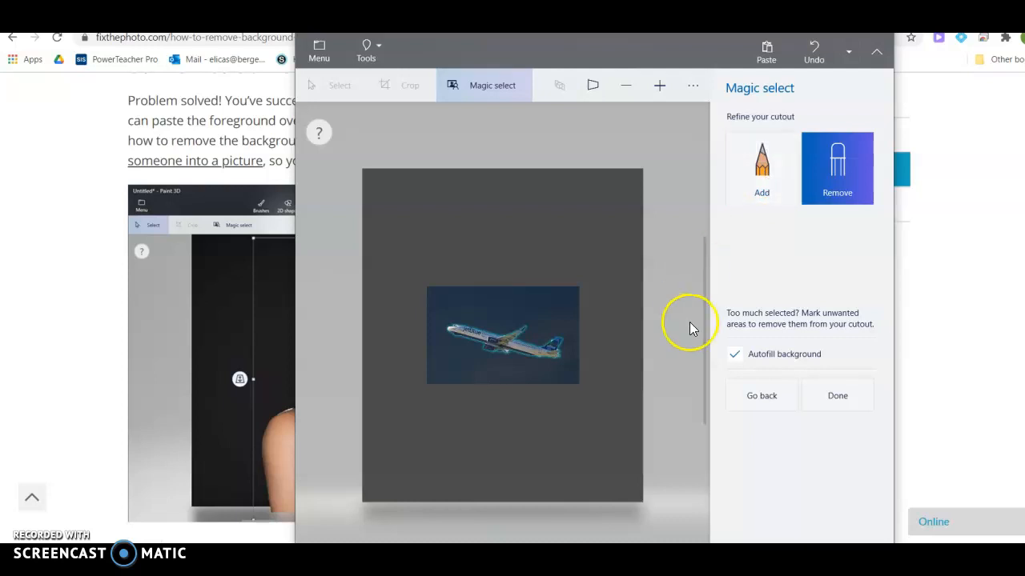
{"action": "left_click", "coordinate": [735, 355]}
{"action": "left_click", "coordinate": [821, 400]}
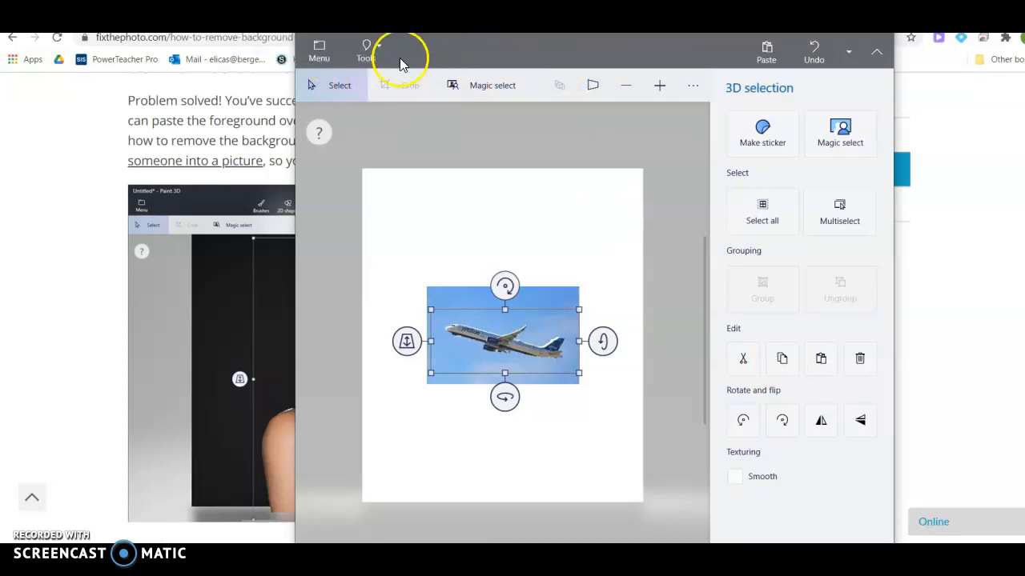
Turn Show canvas off in the Canvas settings so only the jet remains.
{"action": "left_click", "coordinate": [376, 46]}
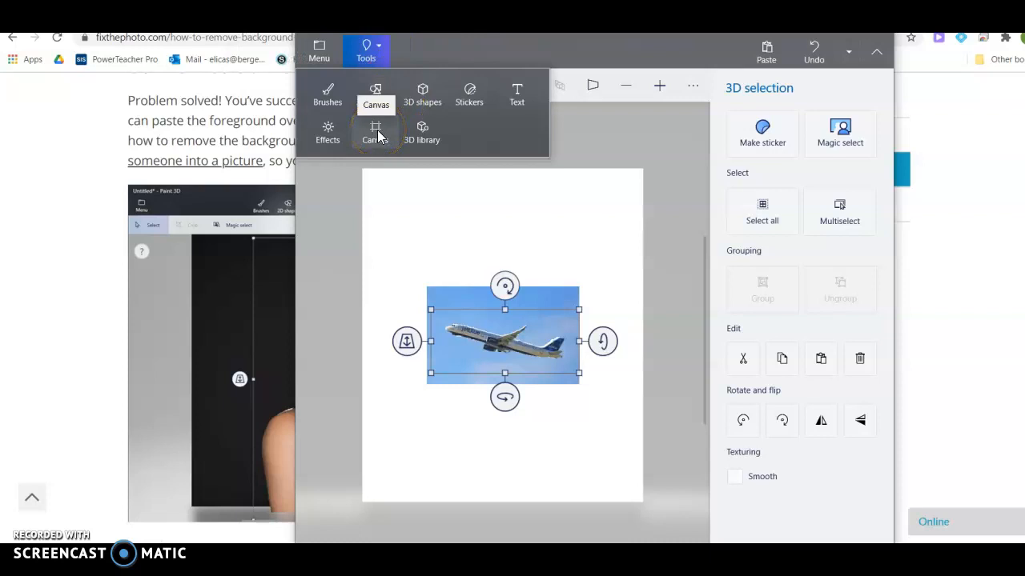
{"action": "left_click", "coordinate": [380, 136]}
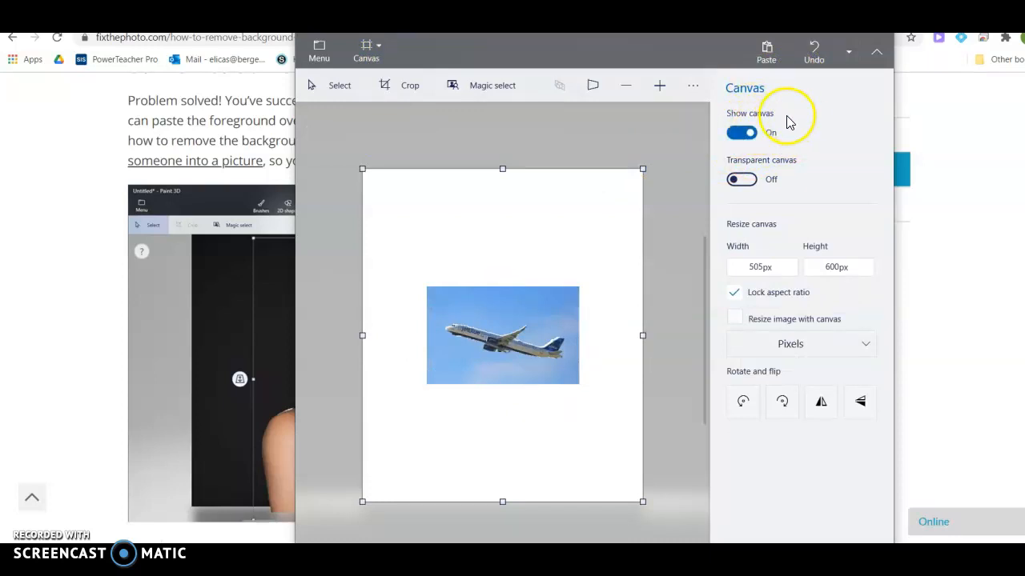
{"action": "left_click", "coordinate": [740, 134]}
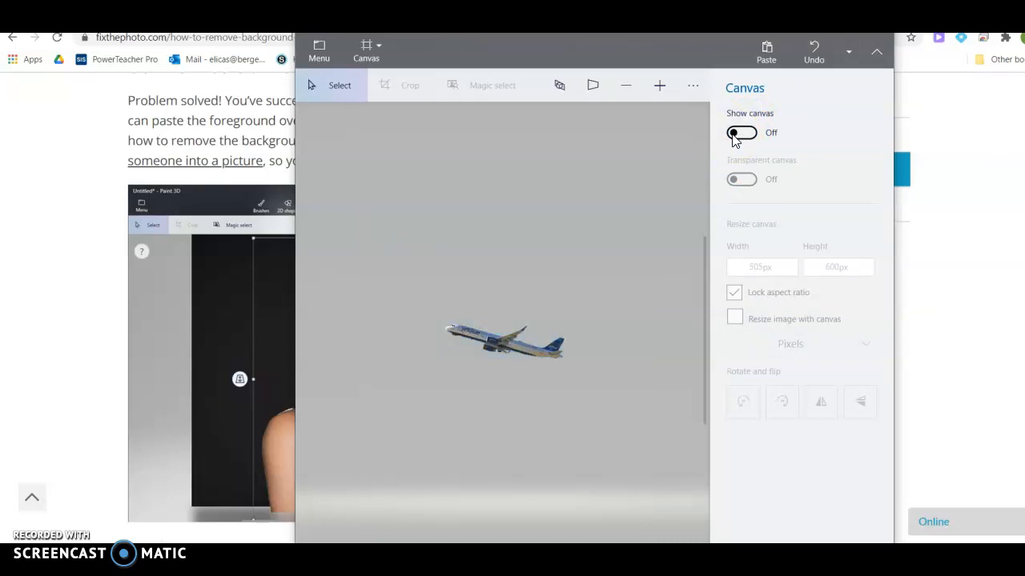
Save a copy as a PNG image with Transparency checked, named plane11.
{"action": "left_click", "coordinate": [320, 55]}
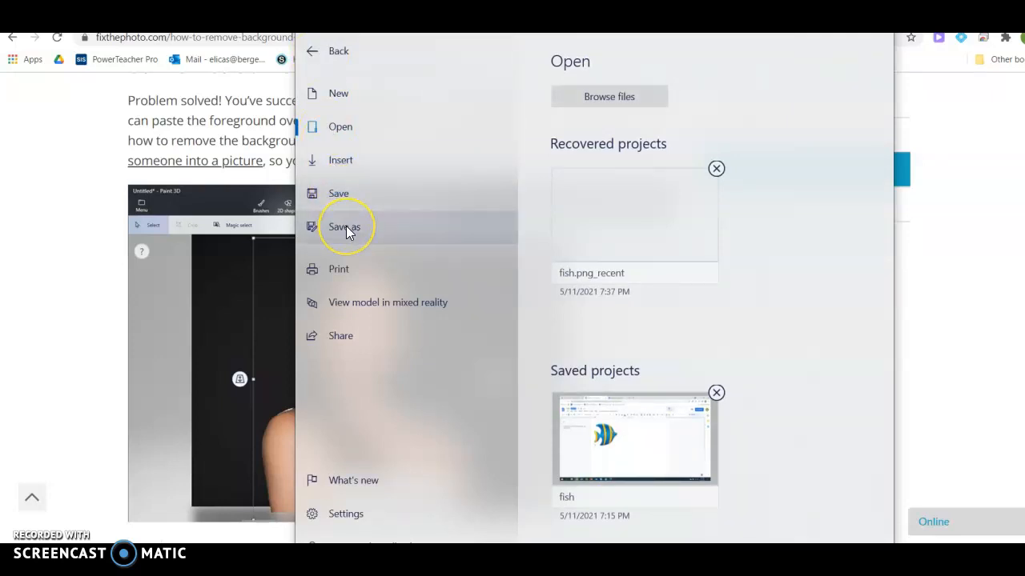
{"action": "left_click", "coordinate": [346, 229]}
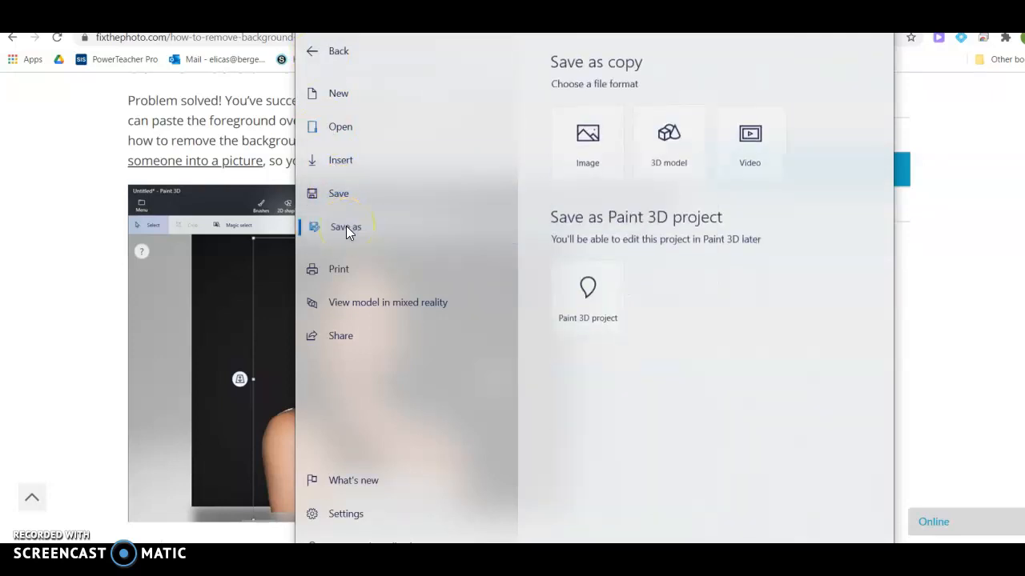
{"action": "left_click", "coordinate": [582, 147]}
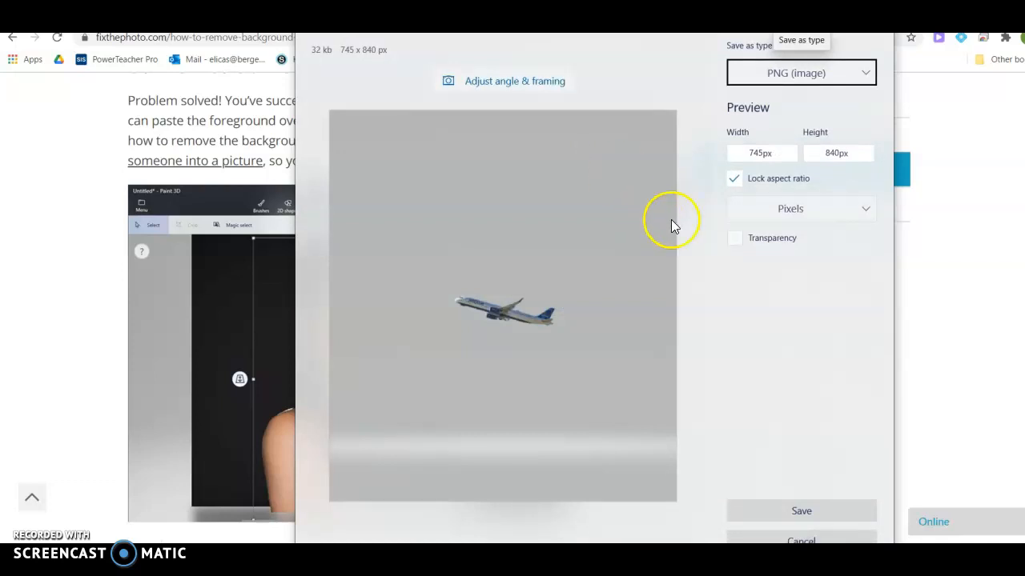
{"action": "left_click", "coordinate": [737, 239]}
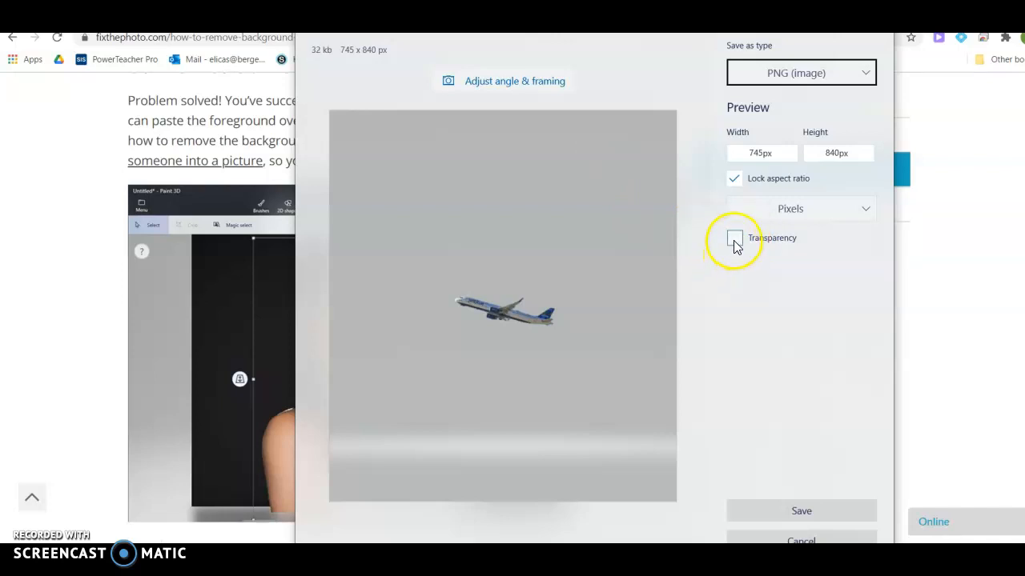
{"action": "left_click", "coordinate": [735, 240]}
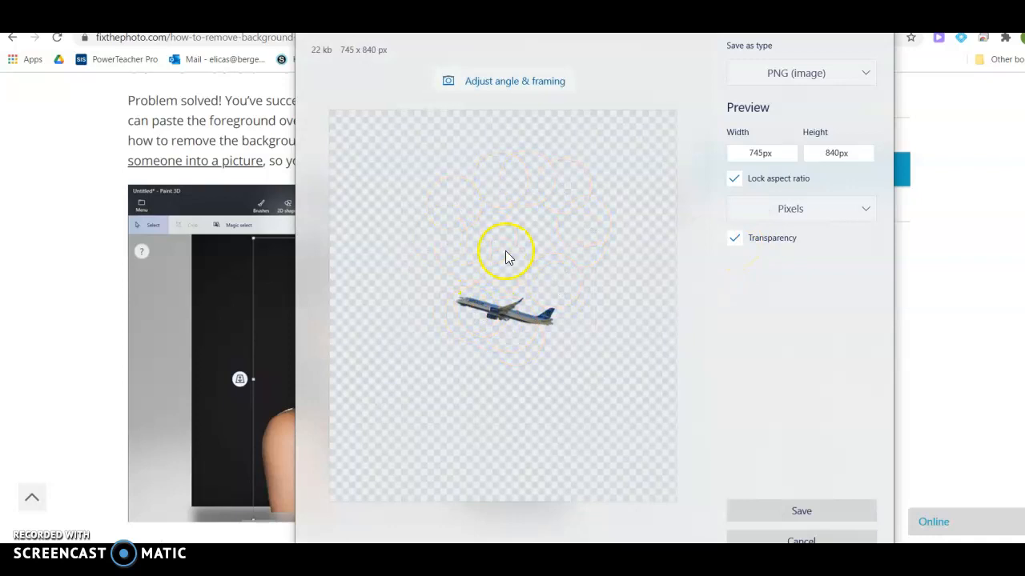
{"action": "left_click", "coordinate": [801, 511]}
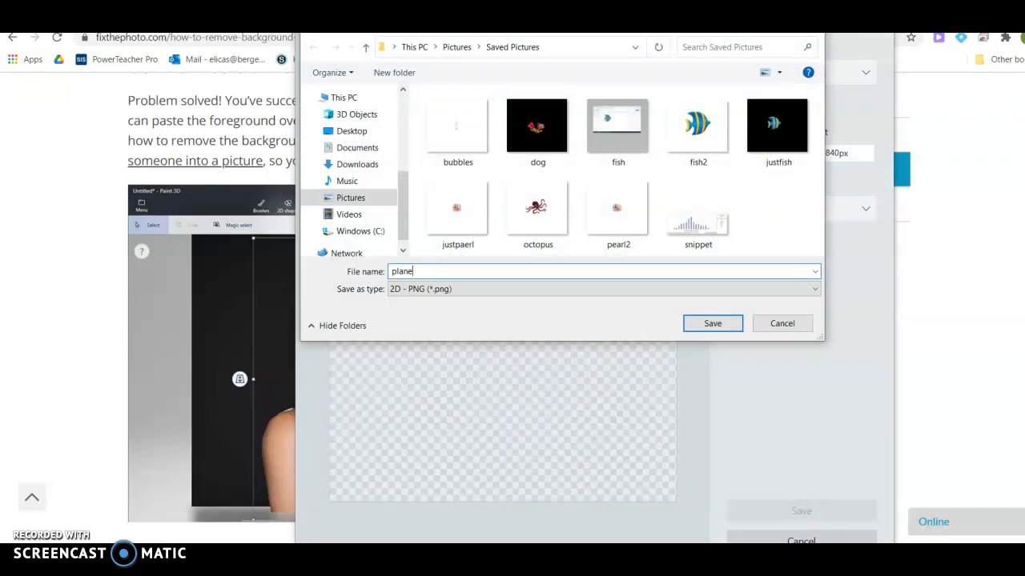
{"action": "type", "text": "plane11"}
{"action": "left_click", "coordinate": [715, 324]}
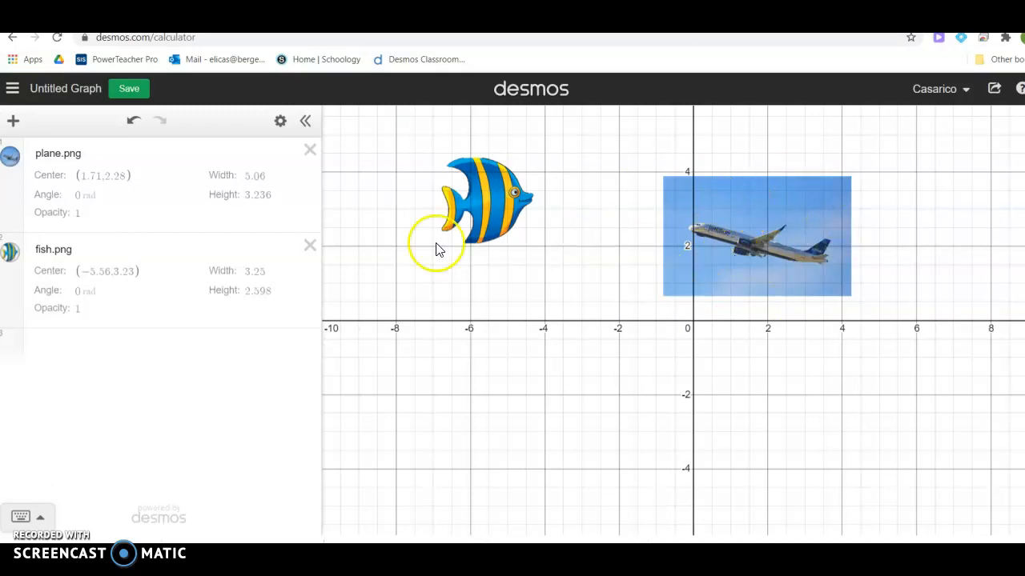
Add an image to the graph, choosing plane11 from Pictures > Saved Pictures.
{"action": "left_click", "coordinate": [13, 123]}
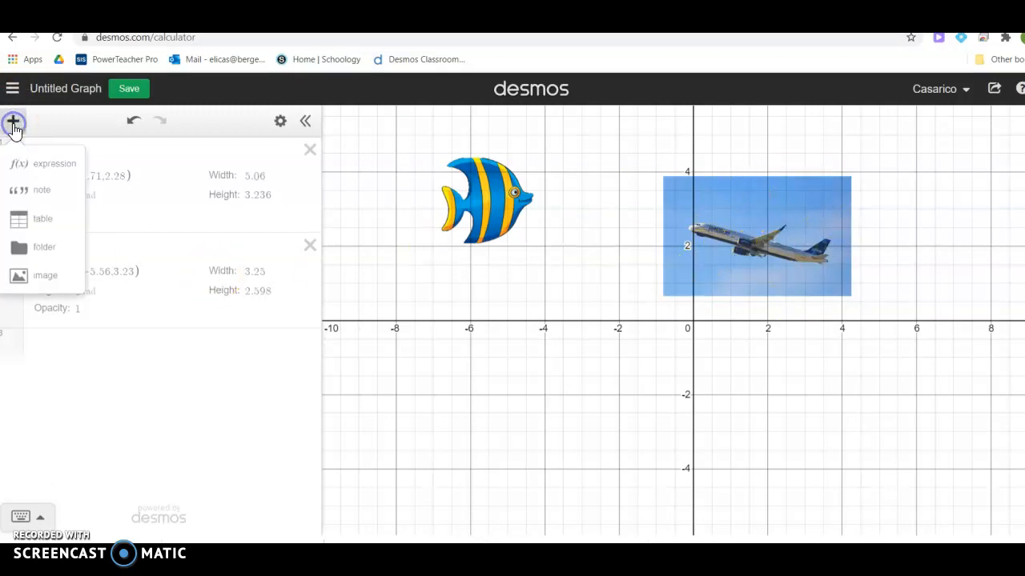
{"action": "left_click", "coordinate": [44, 275]}
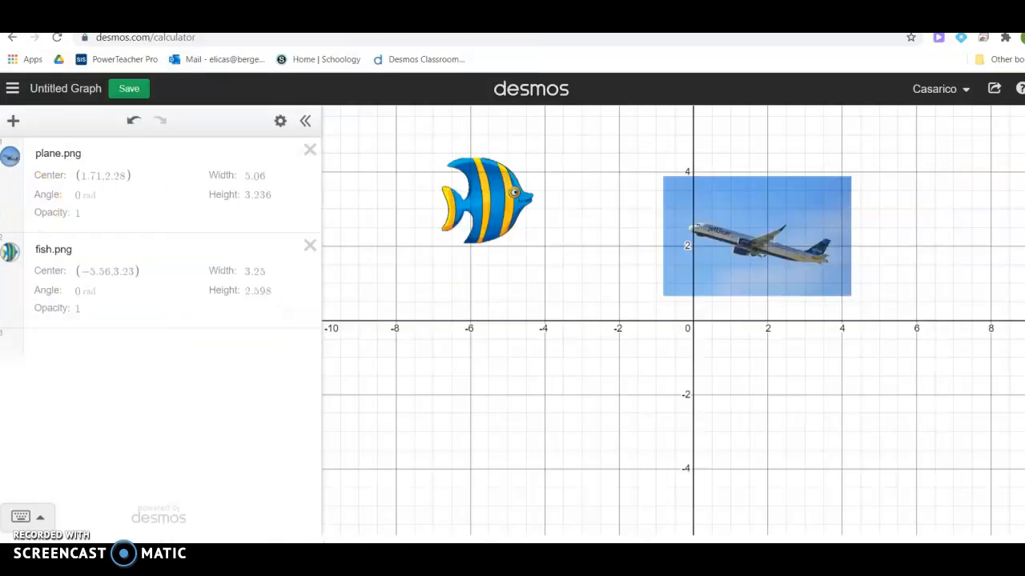
{"action": "left_click", "coordinate": [13, 120]}
{"action": "left_click", "coordinate": [40, 275]}
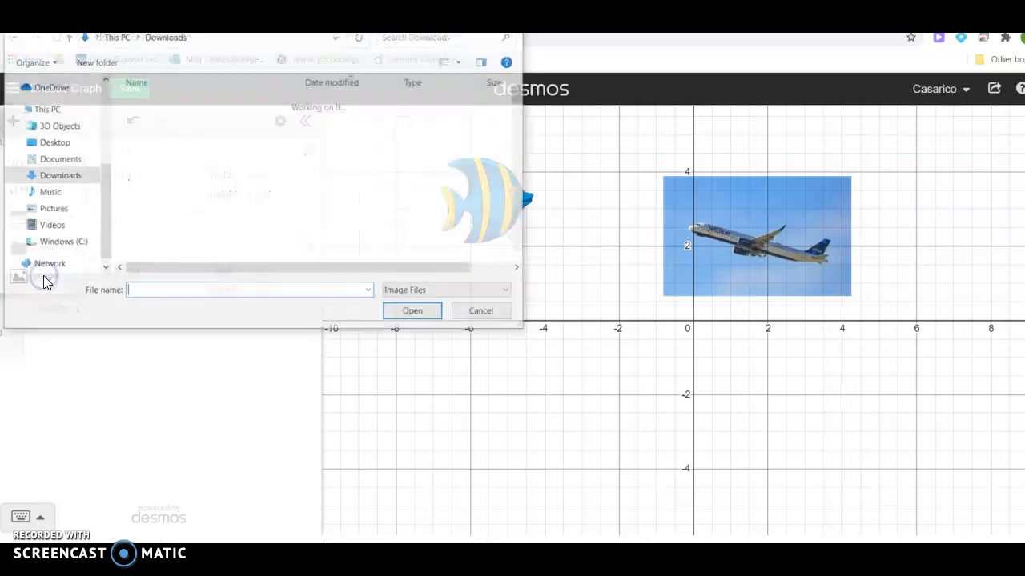
{"action": "left_click", "coordinate": [49, 210]}
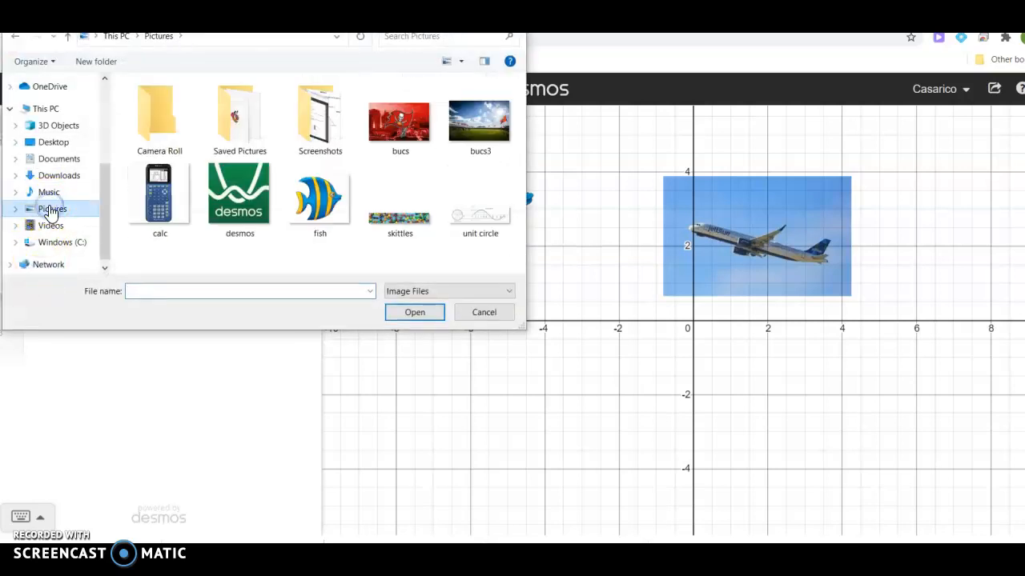
{"action": "double_click", "coordinate": [250, 108]}
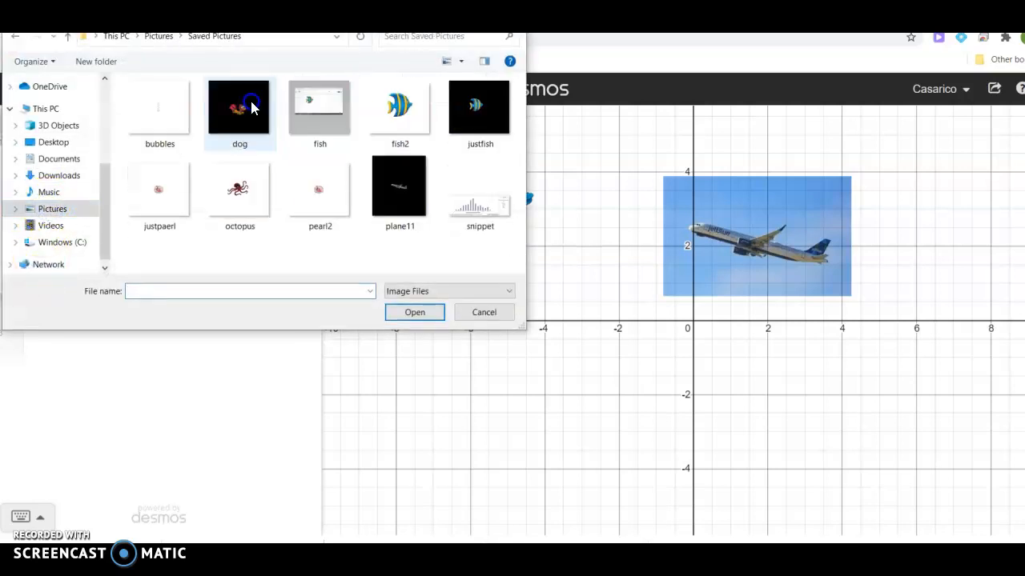
{"action": "left_click", "coordinate": [390, 175]}
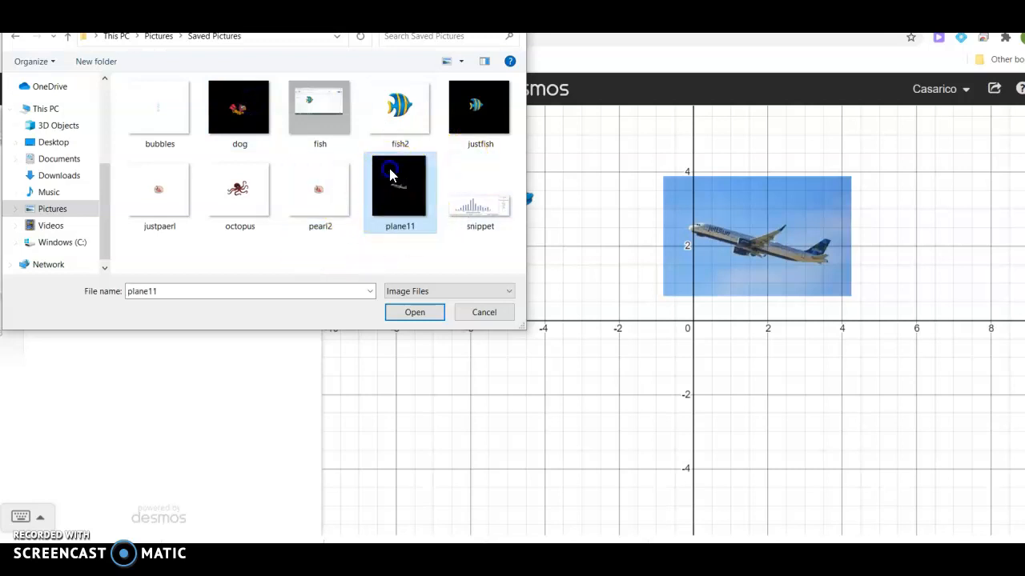
{"action": "left_click", "coordinate": [415, 313]}
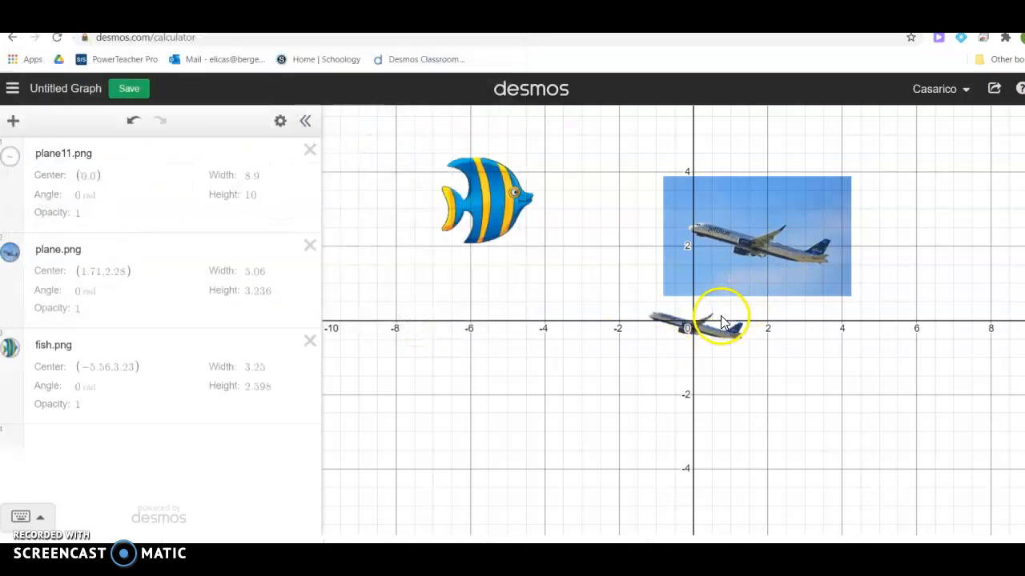
Drag plane11.png's corner handle to enlarge it to 12.448 × 13.998, then deselect it.
{"action": "left_click", "coordinate": [700, 332]}
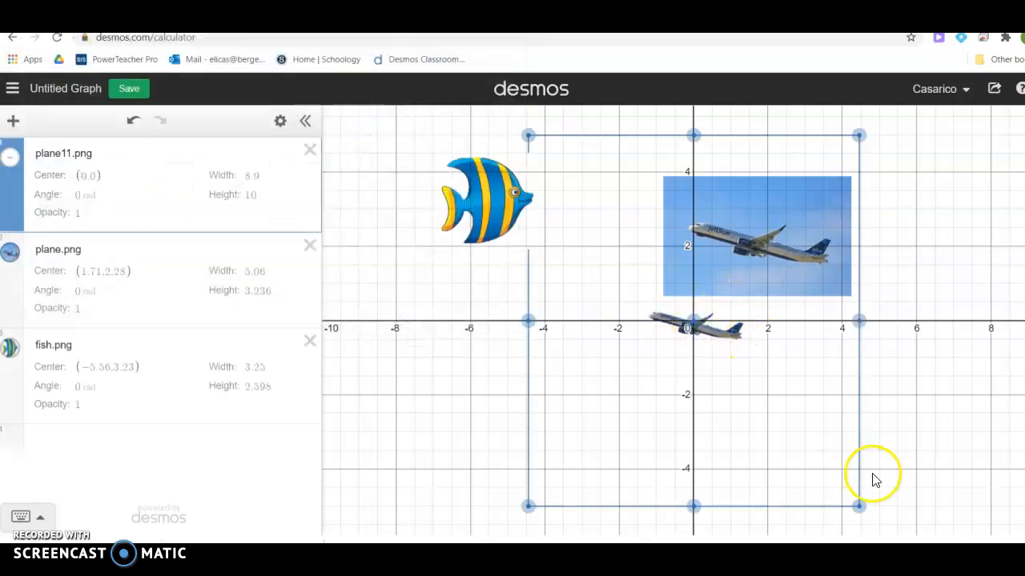
{"action": "left_click_drag", "start_coordinate": [859, 505], "coordinate": [974, 536]}
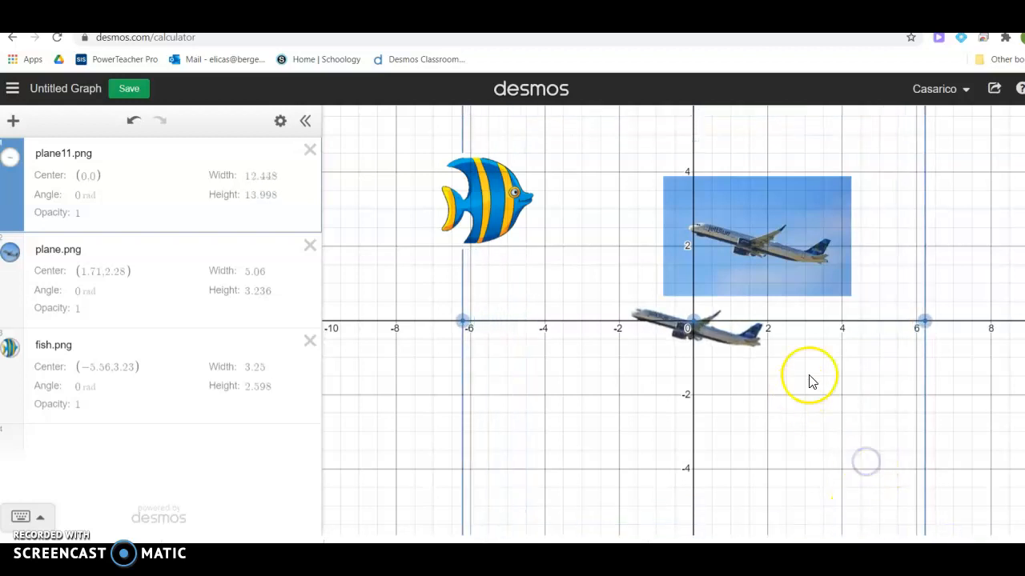
{"action": "left_click", "coordinate": [1006, 240]}
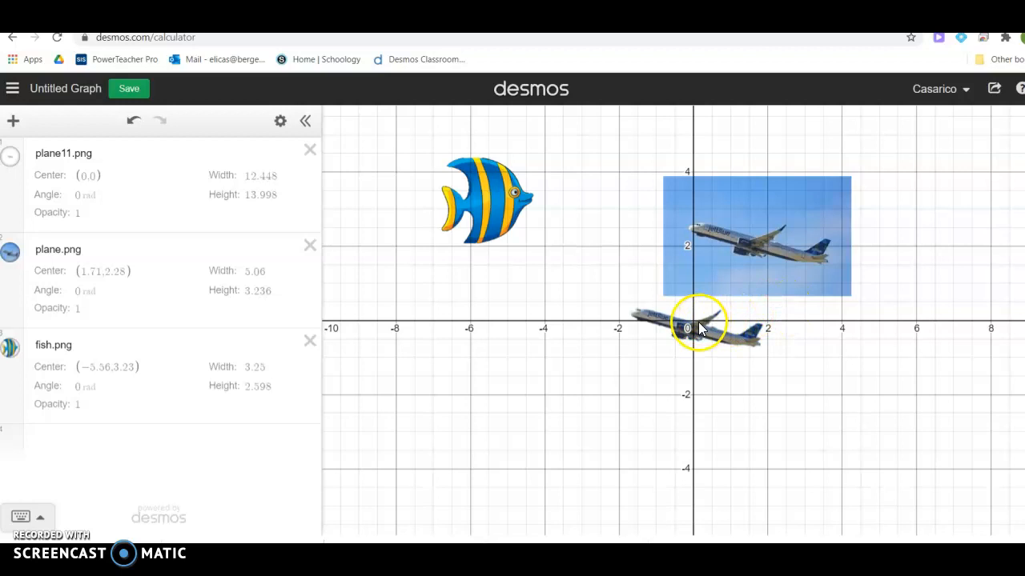